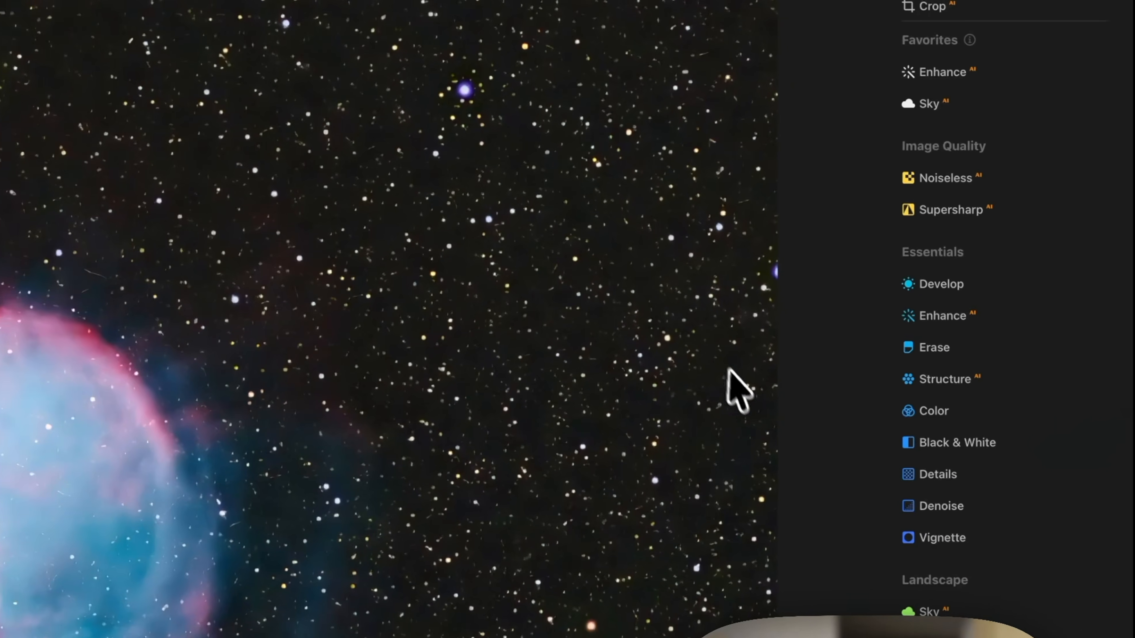
In the Color tool's HSL saturation controls, raise Blue to 54 and Red to 63.
click(922, 427)
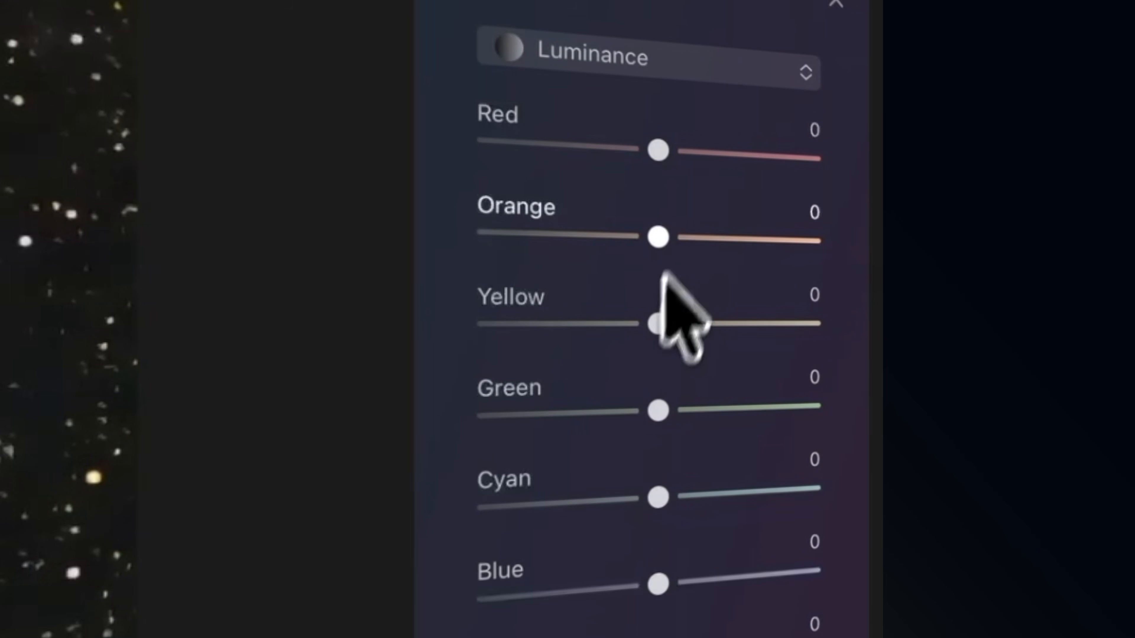
click(804, 74)
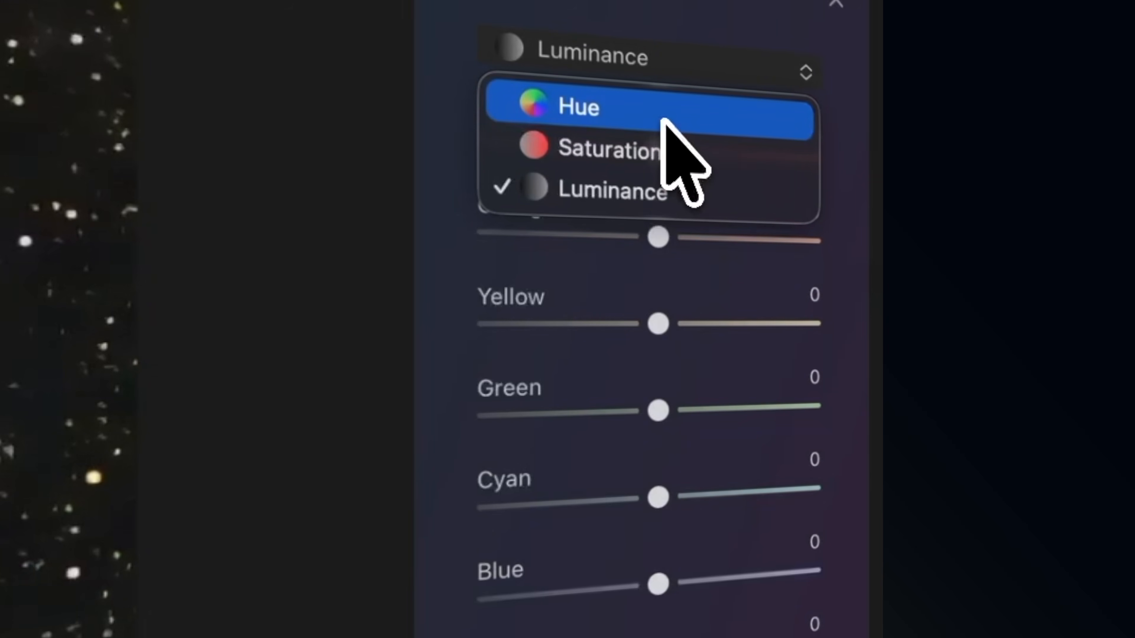
click(661, 152)
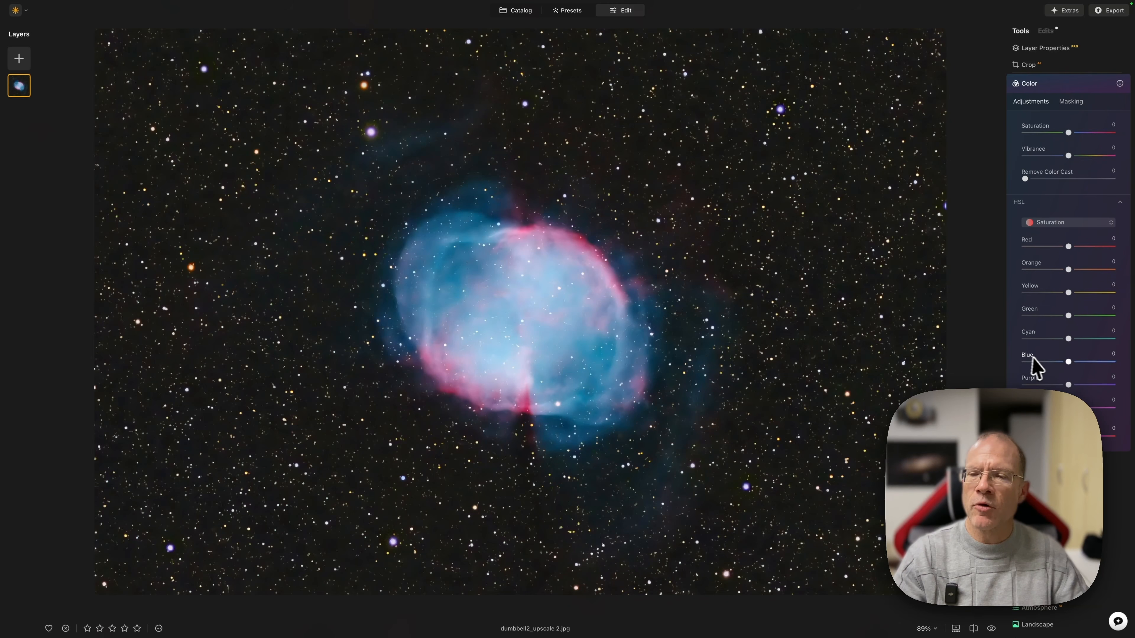
drag(1068, 361, 1091, 362)
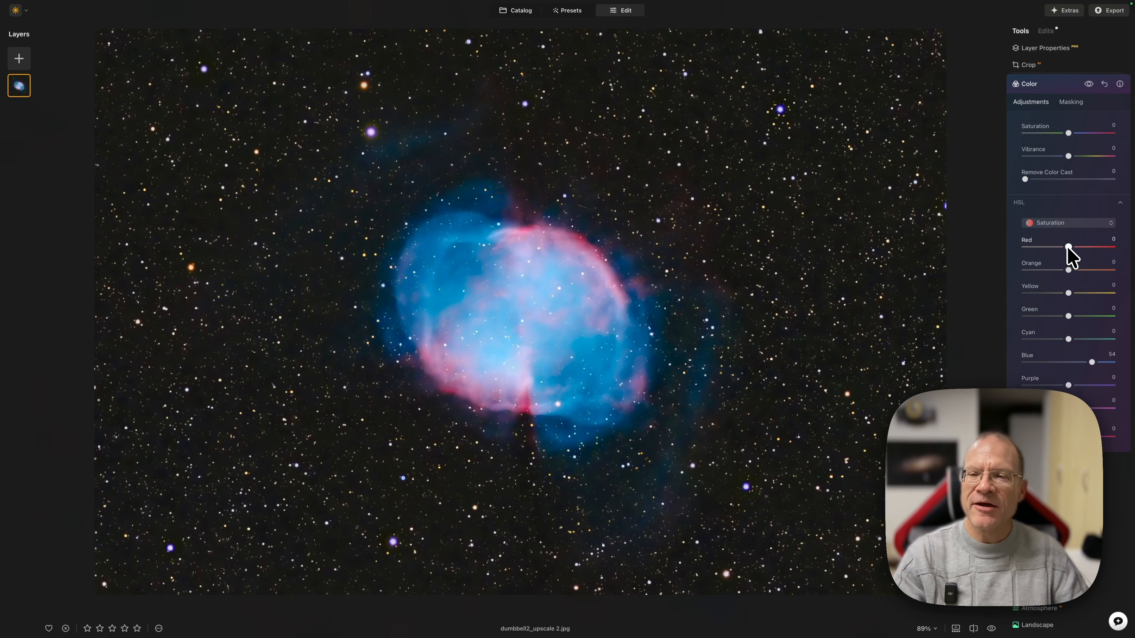
drag(1074, 247, 1096, 247)
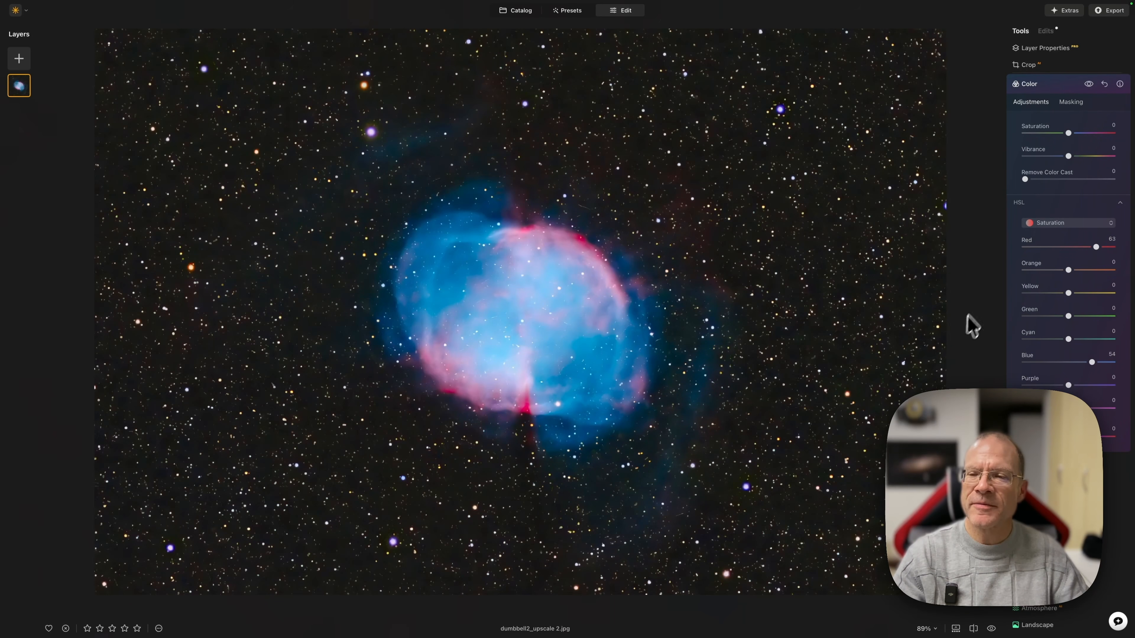
Change the HSL controls to Luminance and raise the Blue luminance.
click(1067, 222)
click(1056, 258)
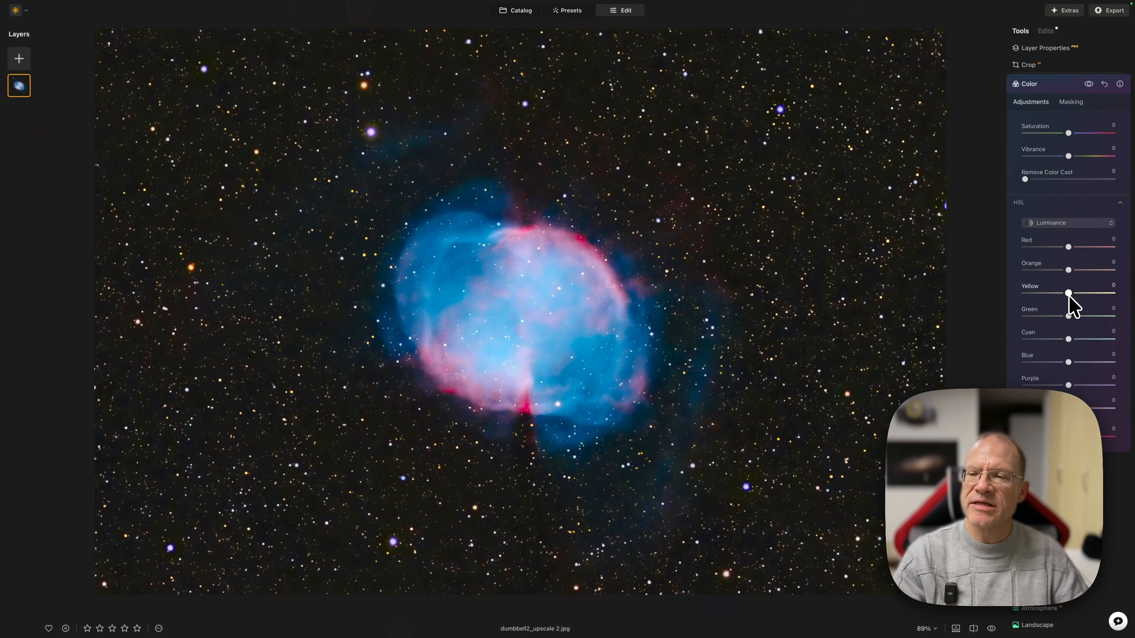
drag(1068, 362, 1093, 361)
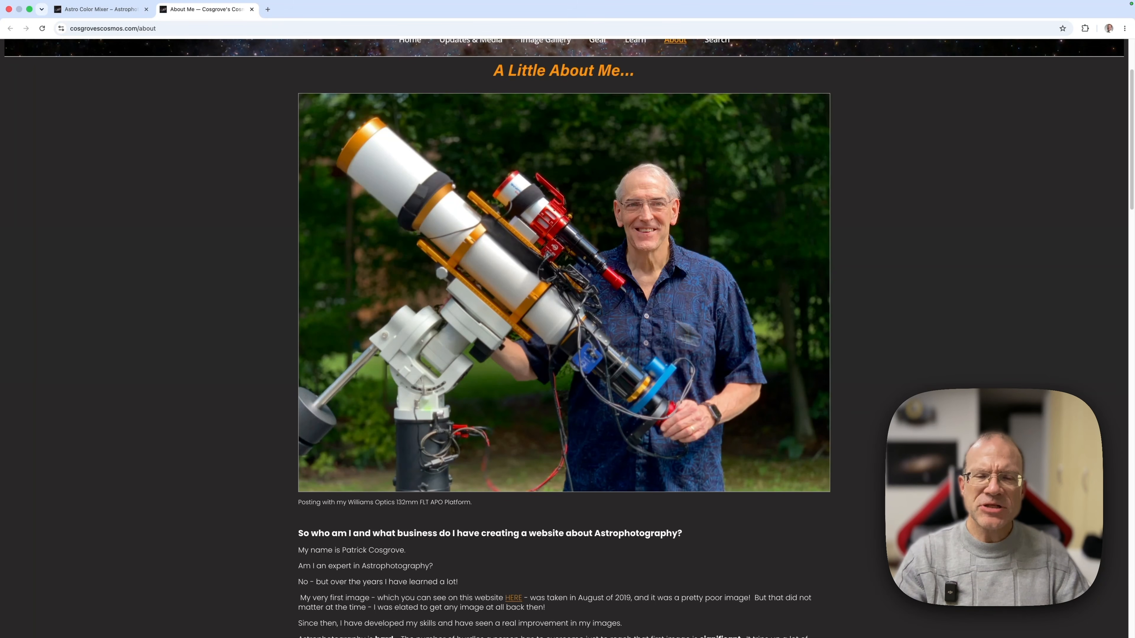
Switch to the browser's Astro Color Mixer page on cosgrovescosmos.com and read down through its description.
click(123, 11)
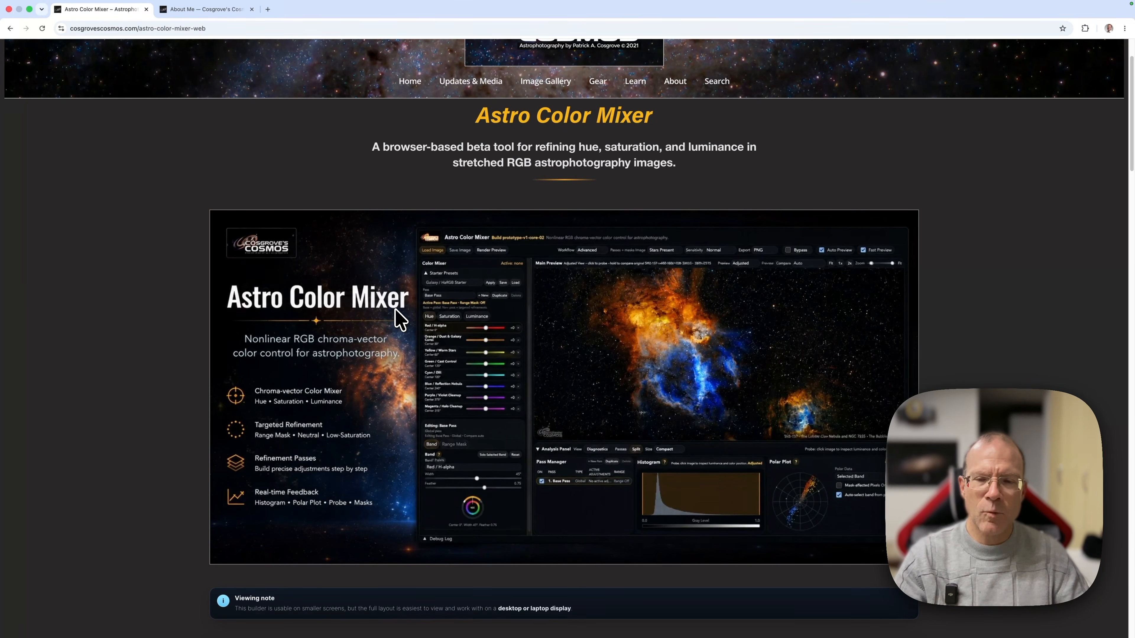
scroll(395, 308, down, 10)
scroll(402, 318, down, 15)
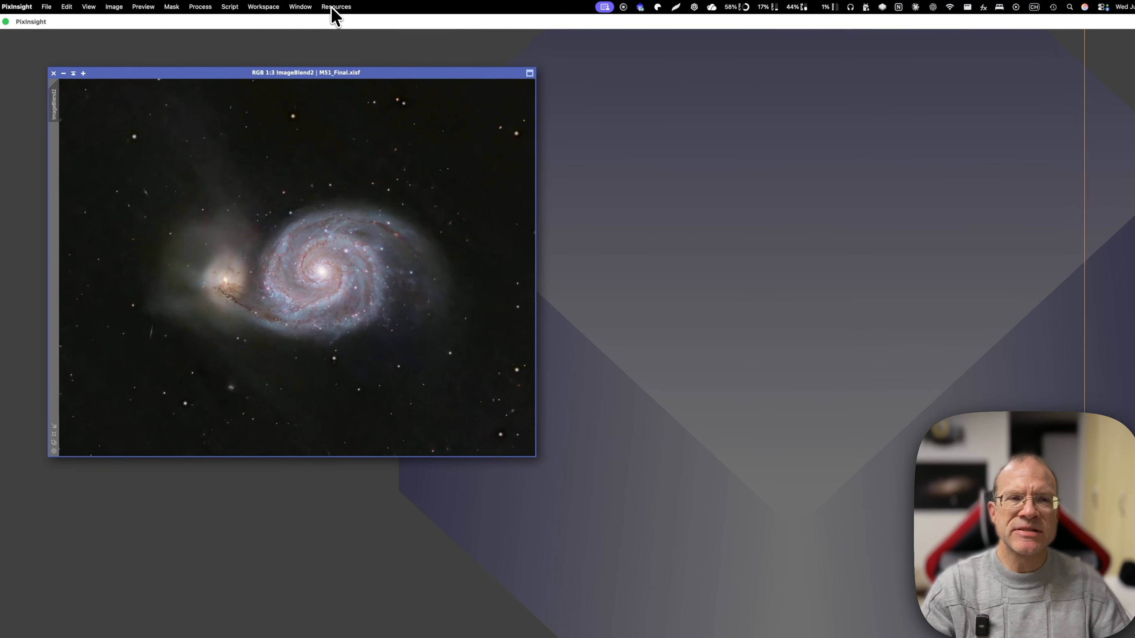
Switch to PixInsight, review the list of update repositories and close it.
click(332, 7)
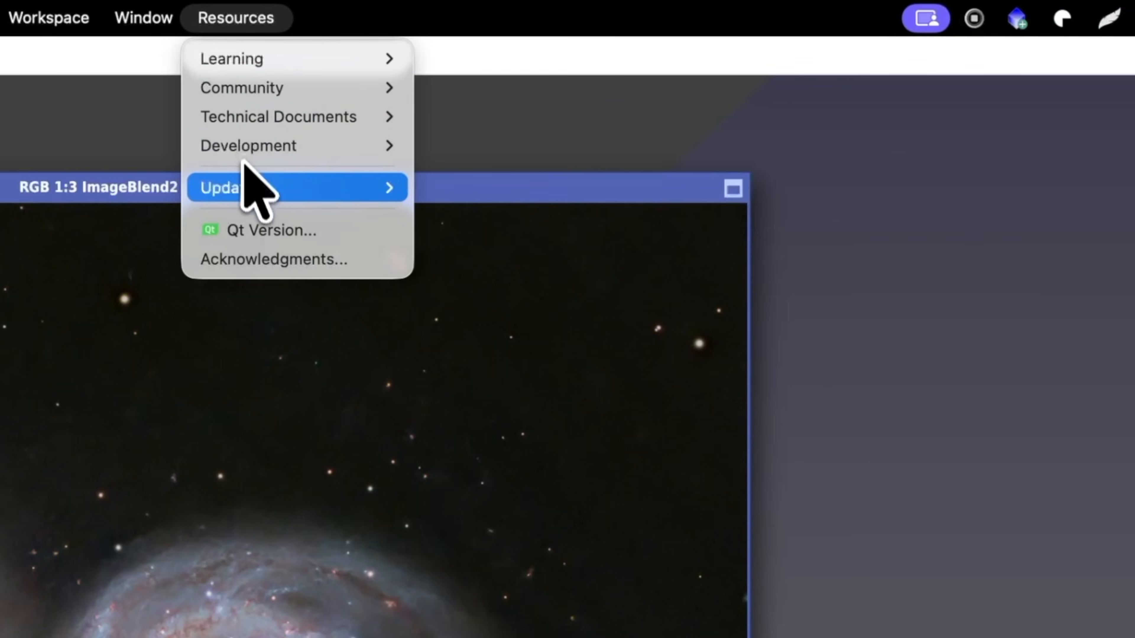
mouse_move(245, 183)
click(551, 188)
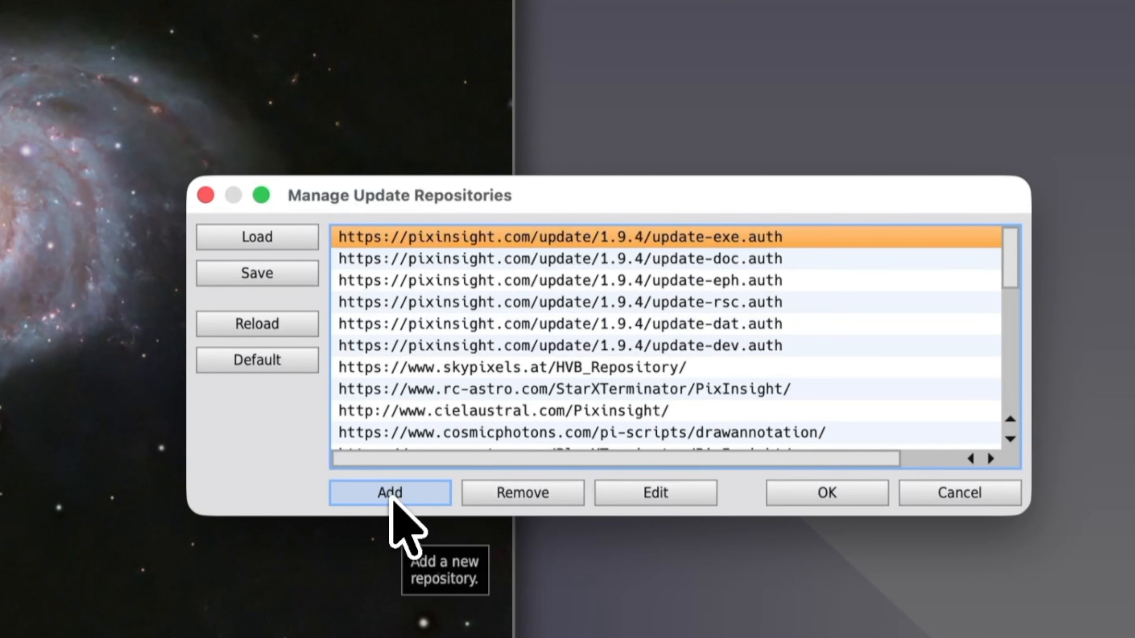
click(809, 497)
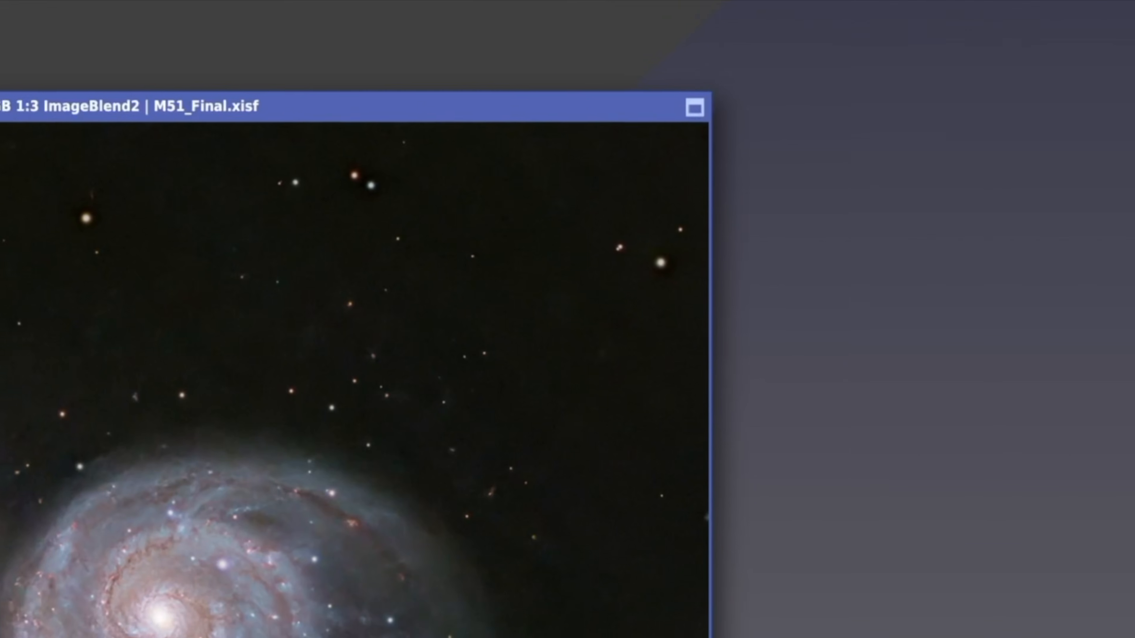
click(227, 17)
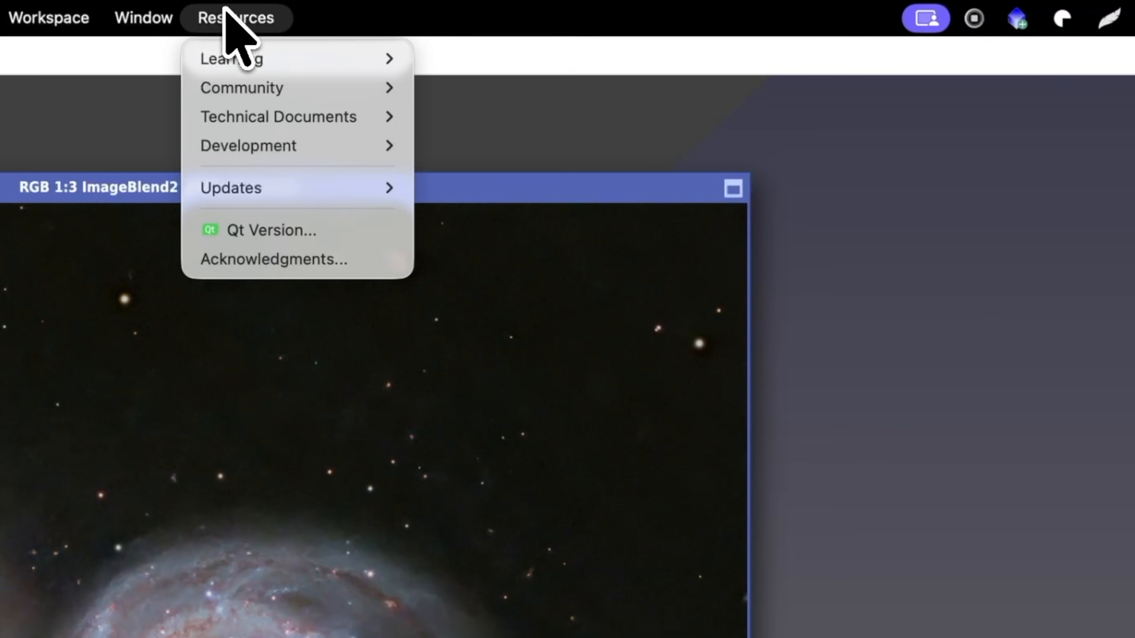
mouse_move(274, 191)
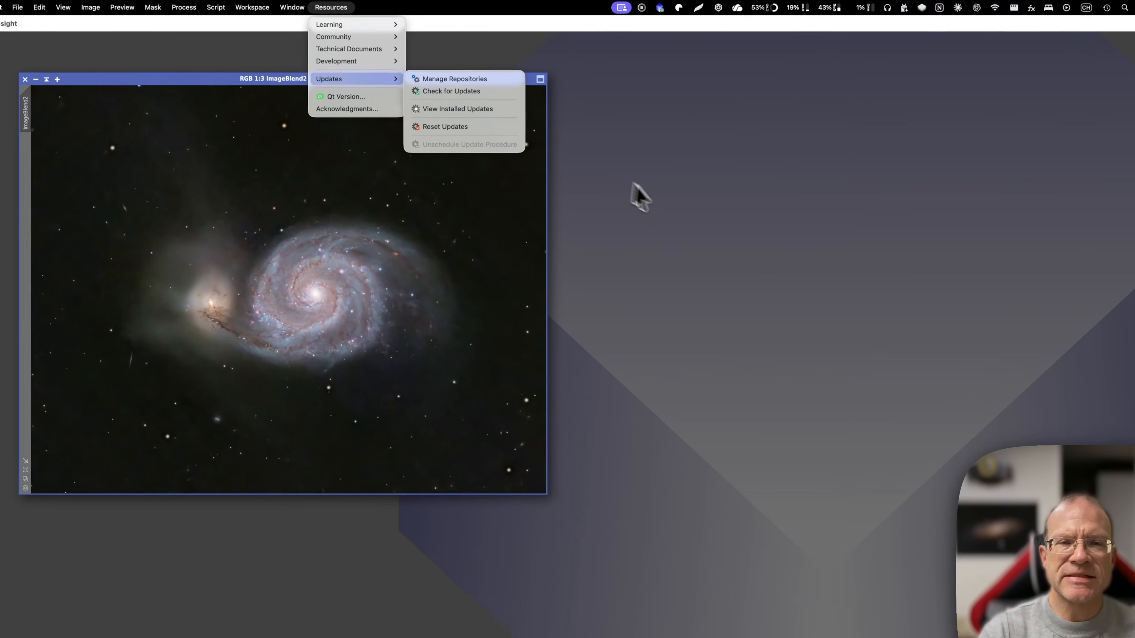
click(1046, 500)
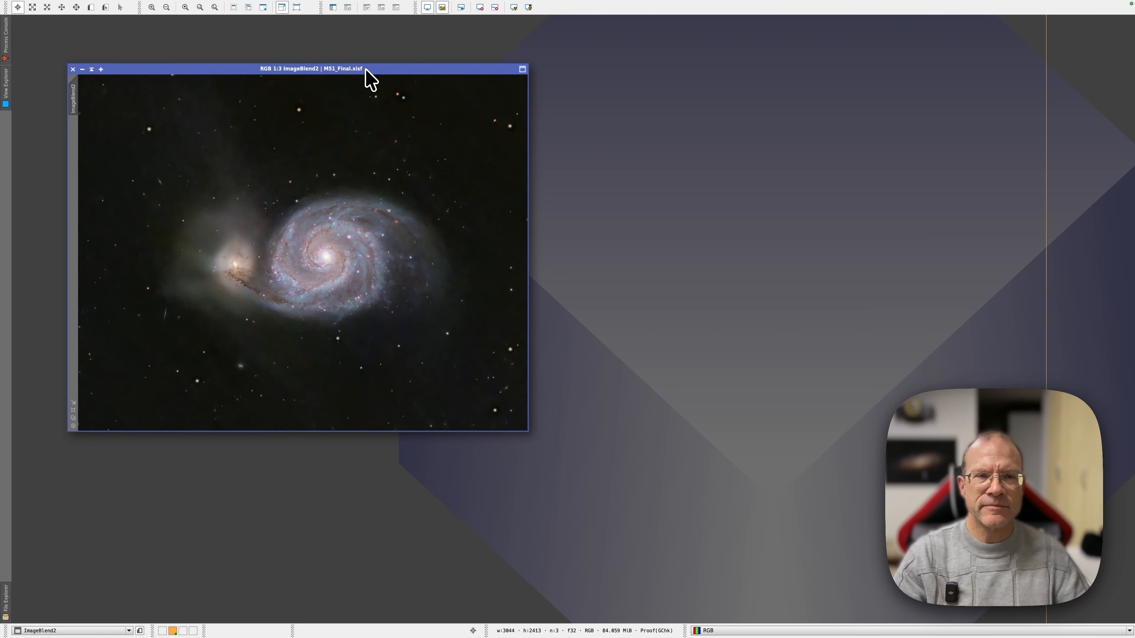
Reposition the M51 image window in the workspace and launch the Astro Color Mixer script from Cosgrove's Cosmos.
drag(366, 69, 388, 48)
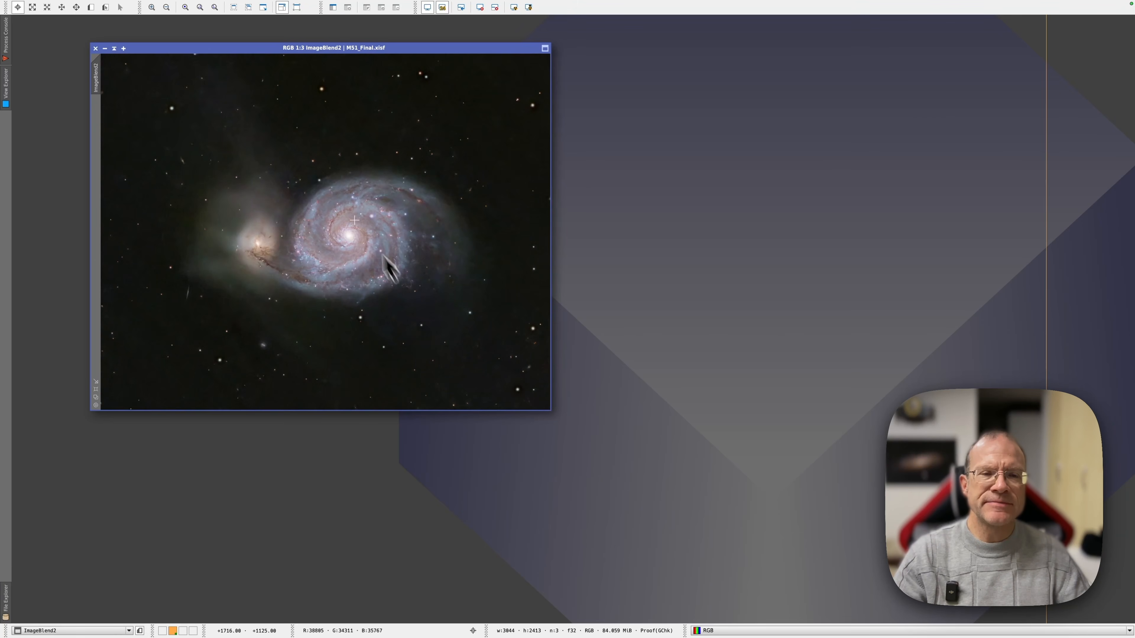
click(246, 7)
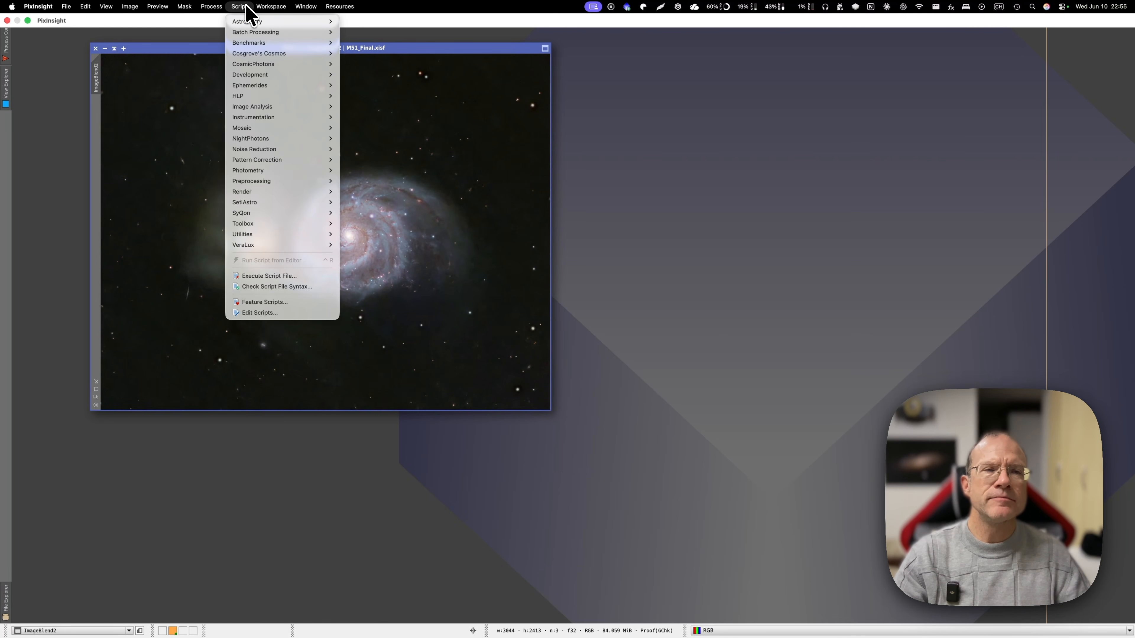
mouse_move(255, 53)
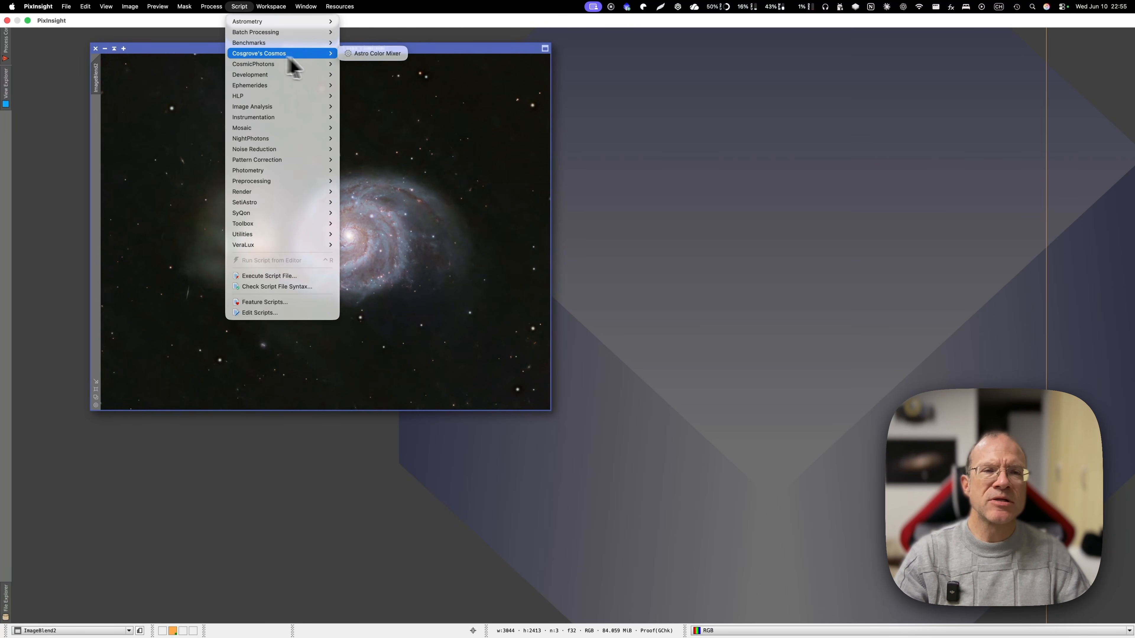
click(376, 54)
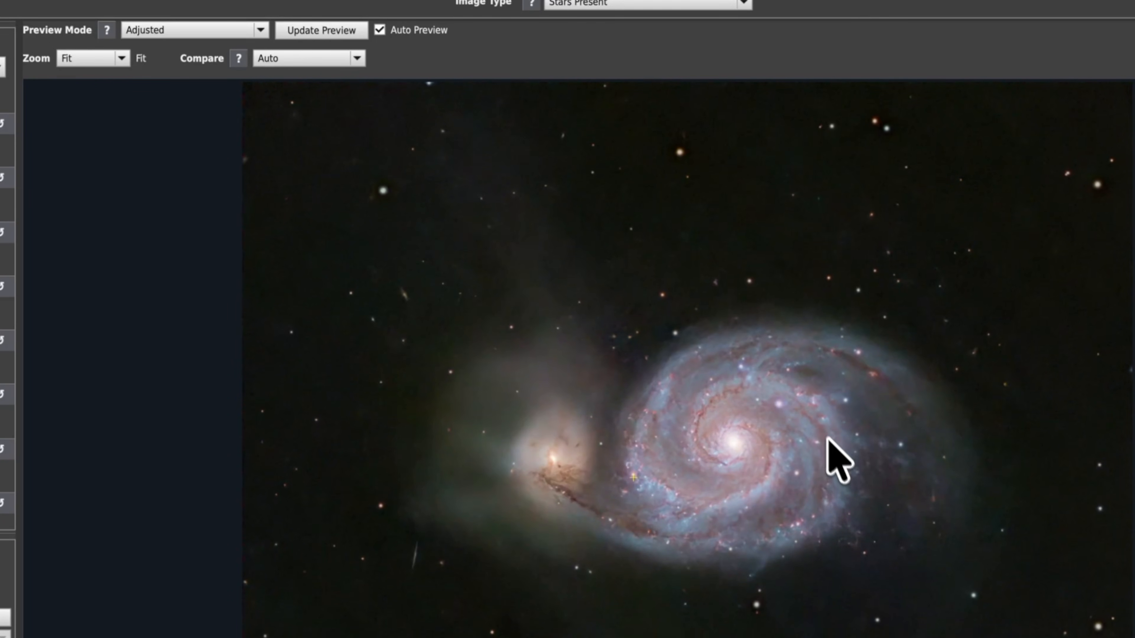
Zoom the preview to 2x, raise the Magenta saturation to +51 and compare the result with the reference view.
click(121, 58)
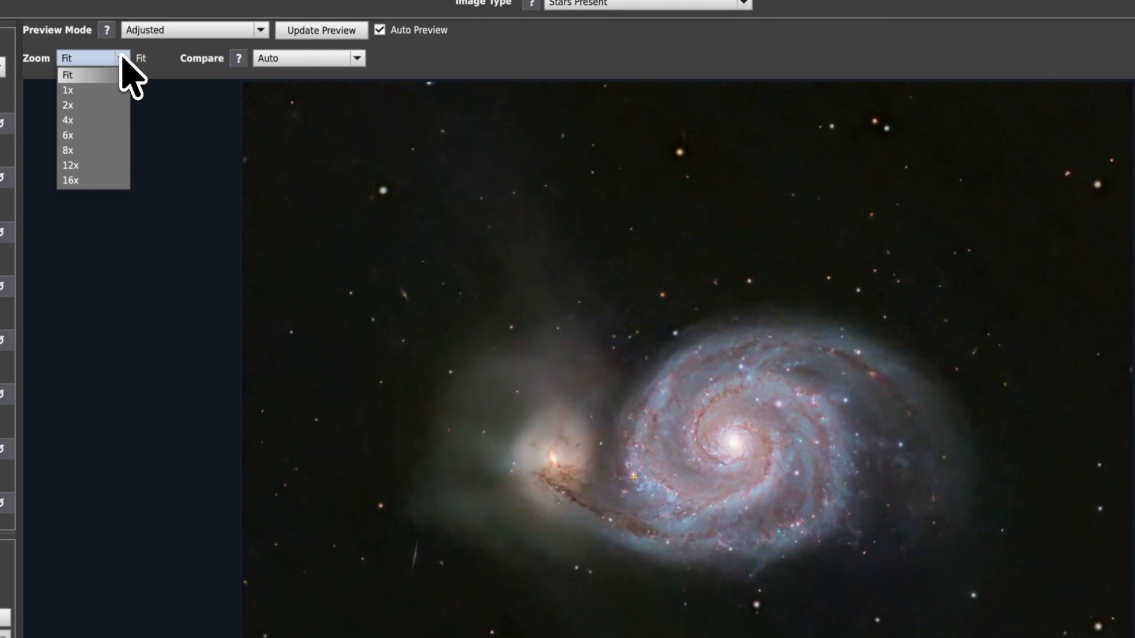
click(84, 105)
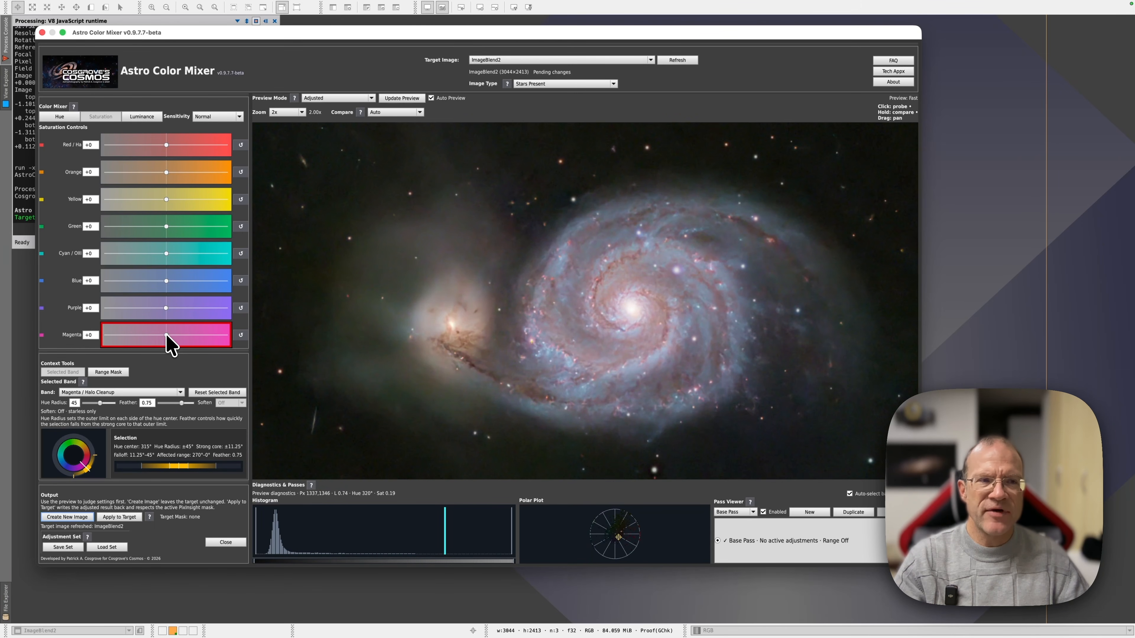
drag(166, 335, 220, 339)
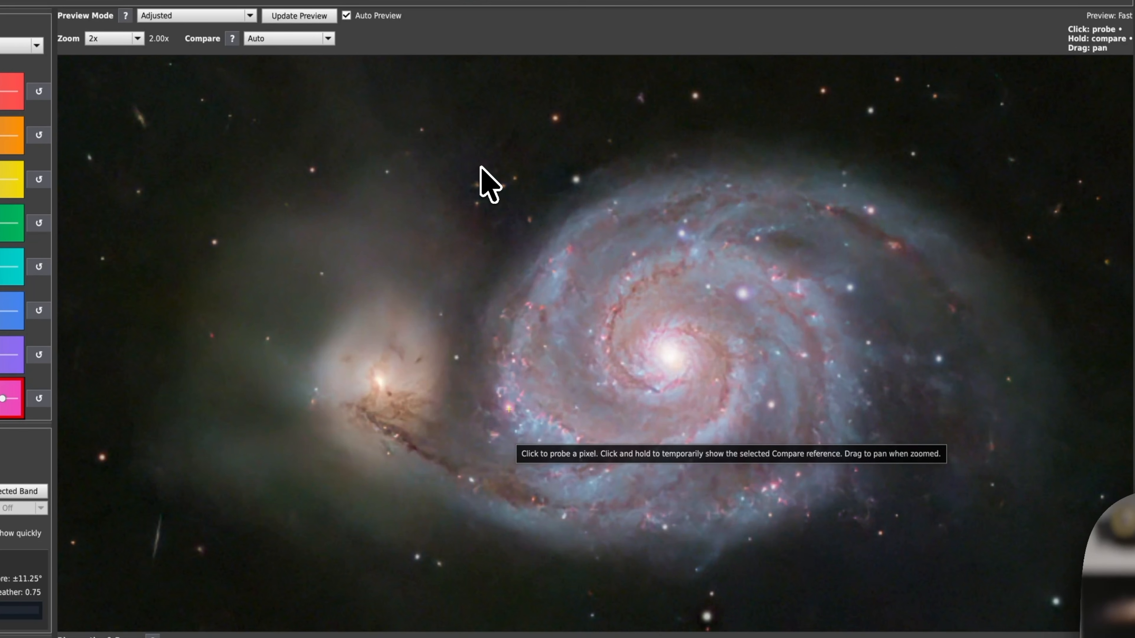
drag(480, 168, 481, 167)
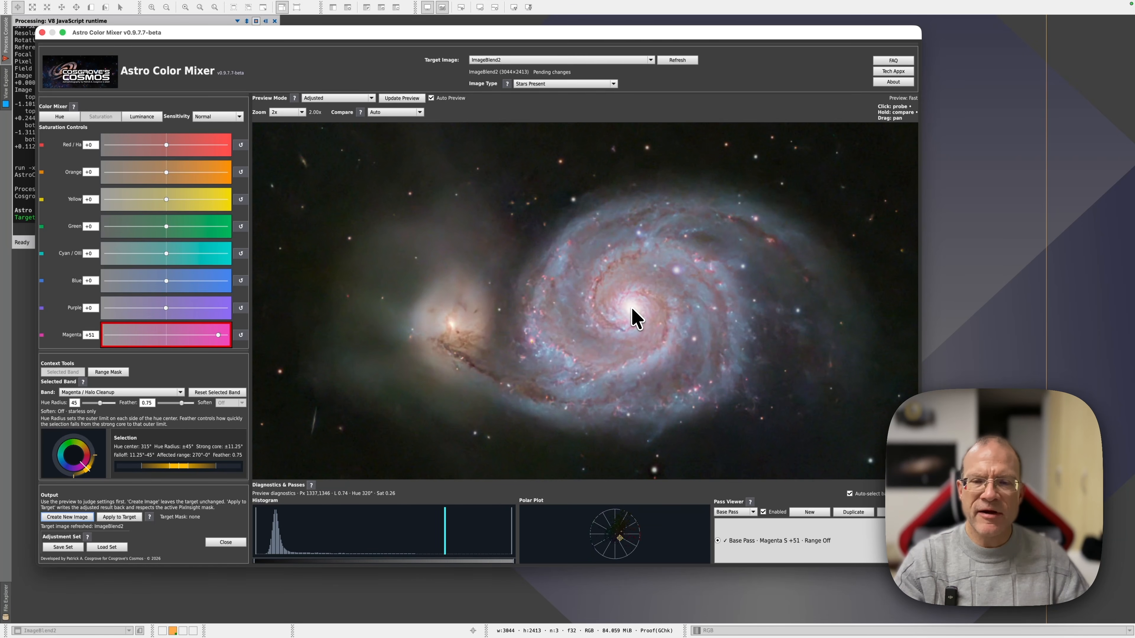
Probe the spiral galaxy's core to identify its colour band, raise the Orange saturation to +49 and compare the preview.
click(635, 318)
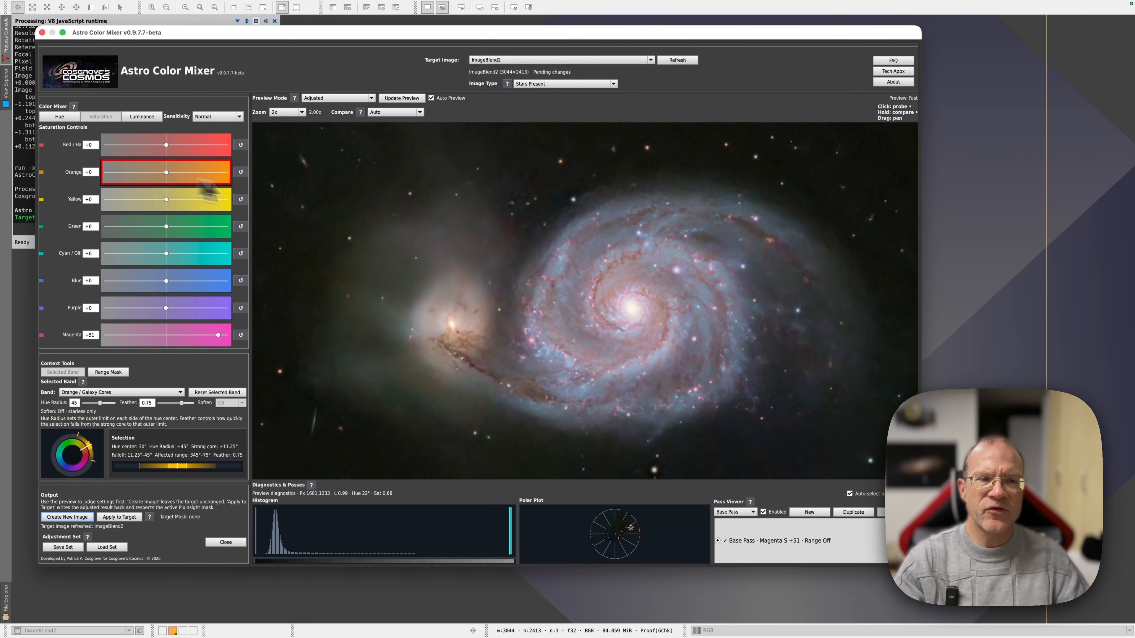
drag(166, 174, 206, 173)
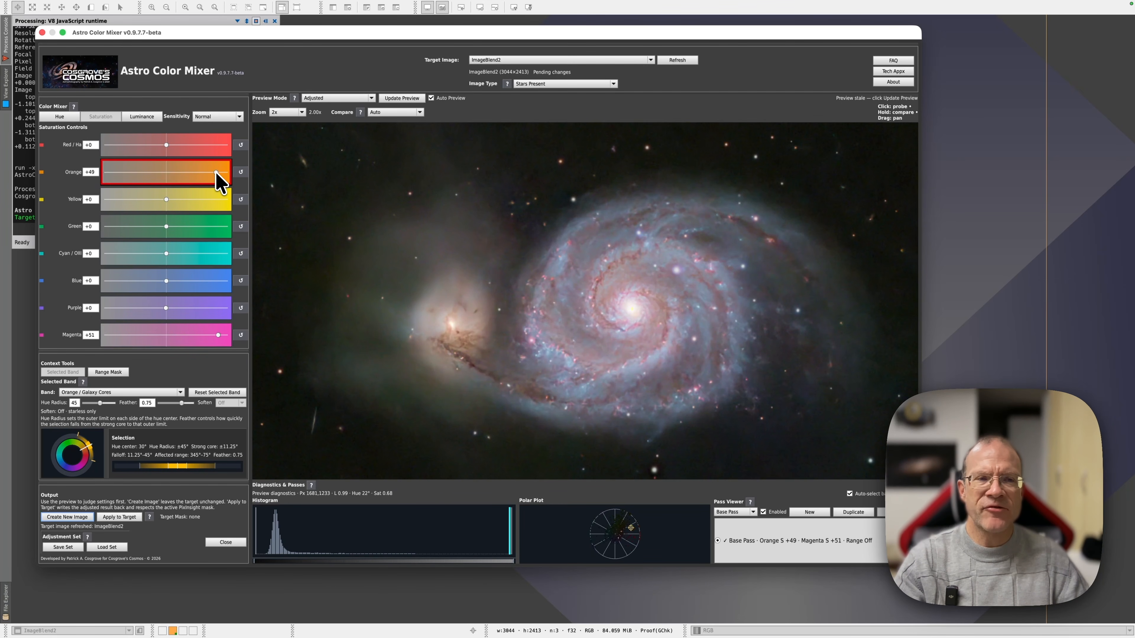
click(608, 308)
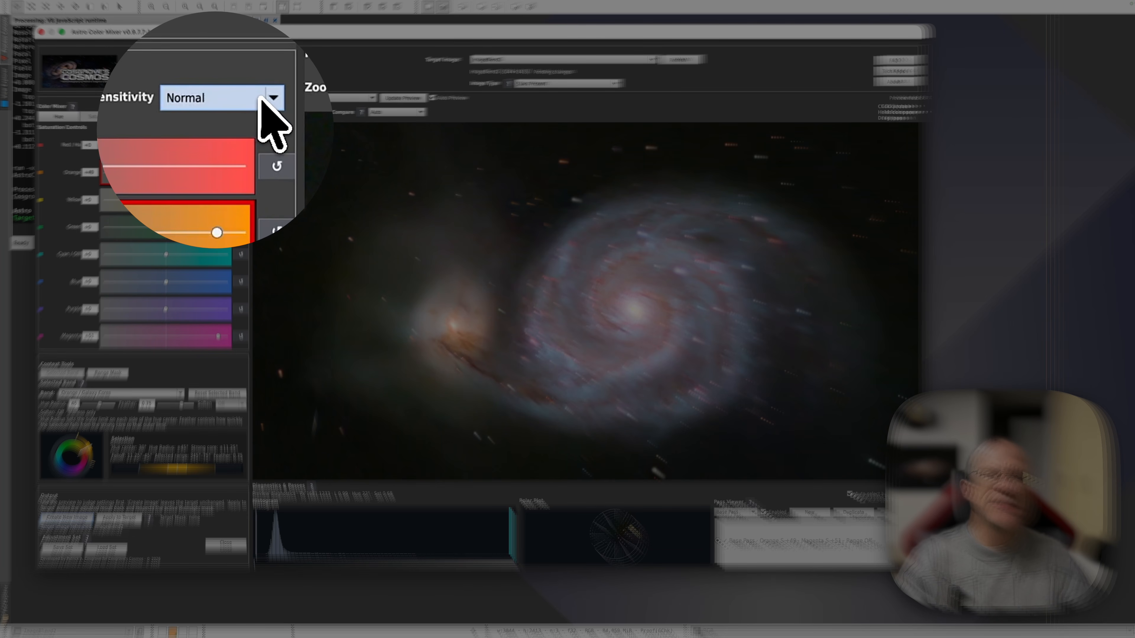
Set the sensitivity to Advanced, raise the Orange saturation to +75 and Magenta to +82, and compare against the reference.
click(268, 100)
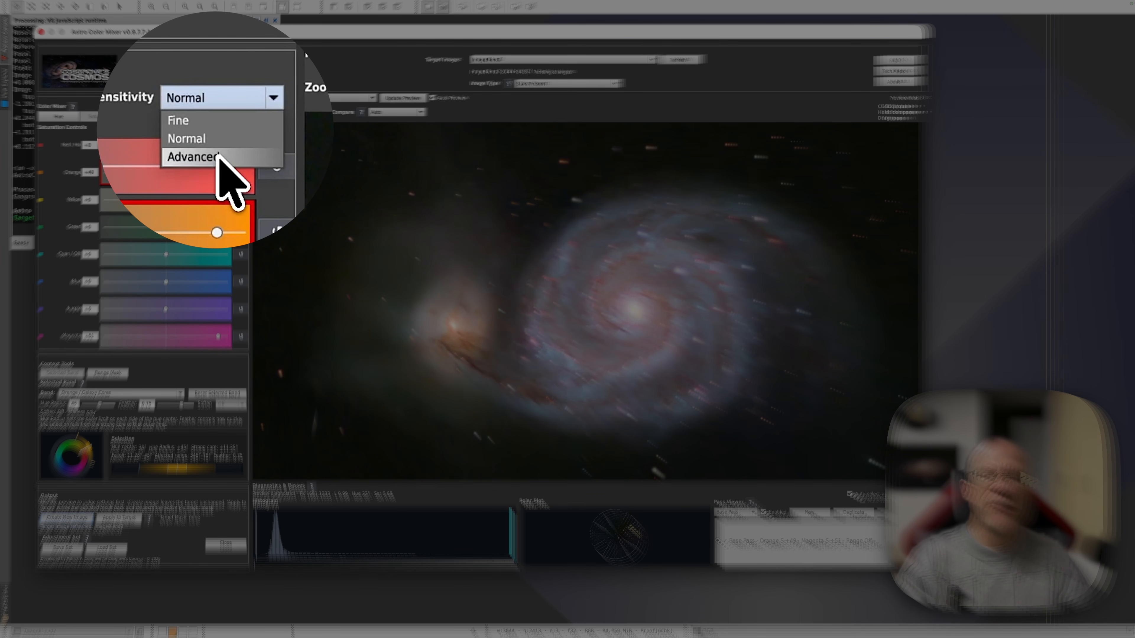
click(217, 141)
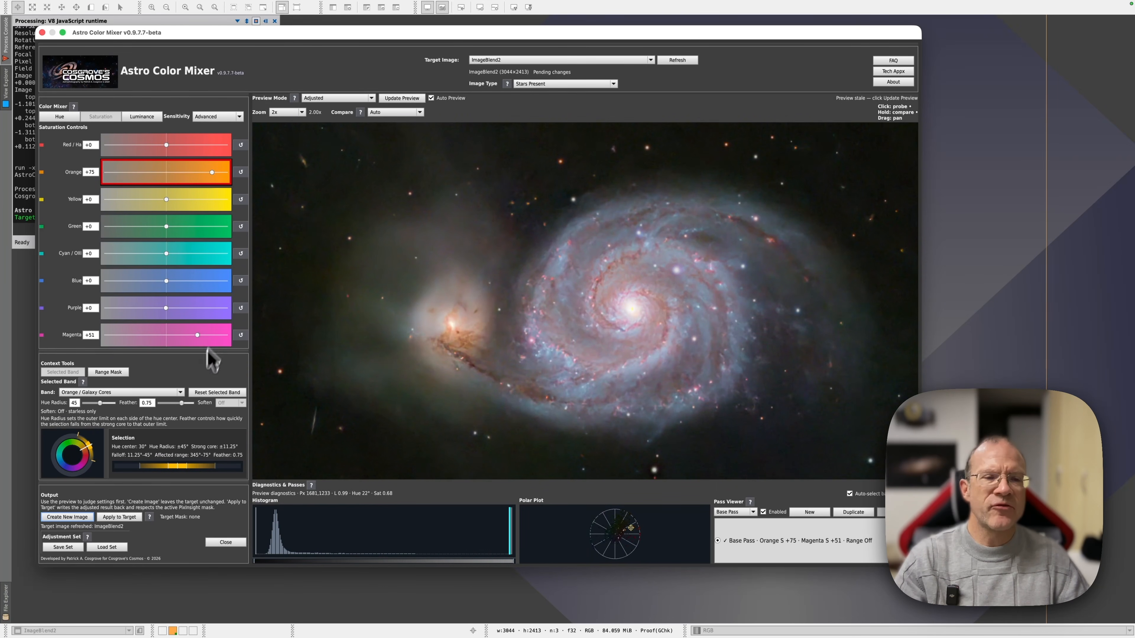
drag(197, 335, 216, 335)
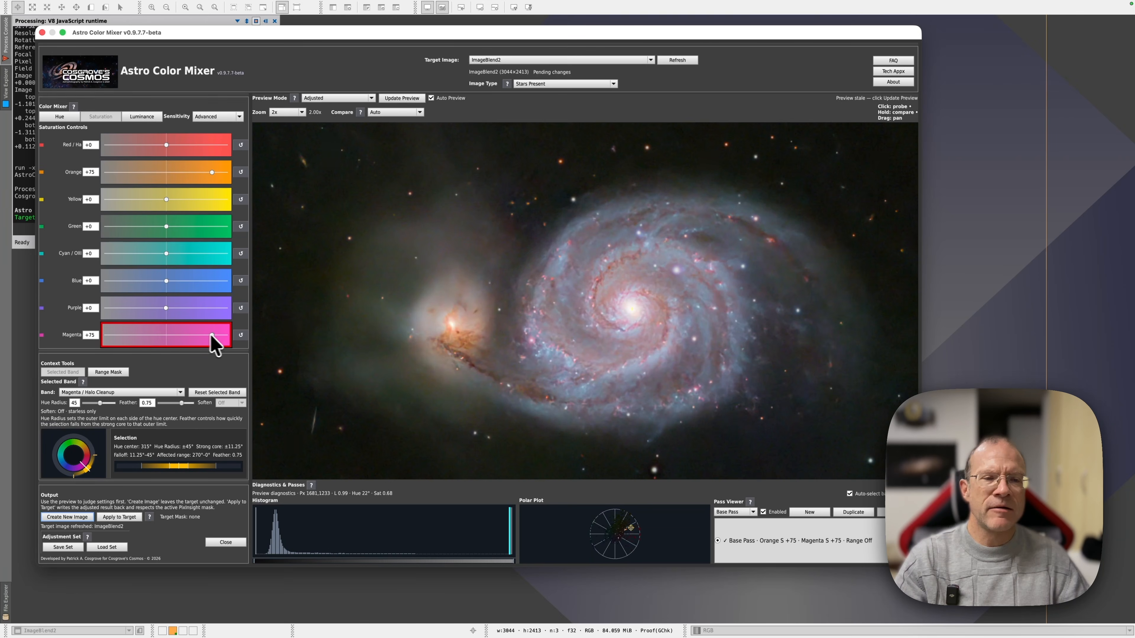
click(550, 256)
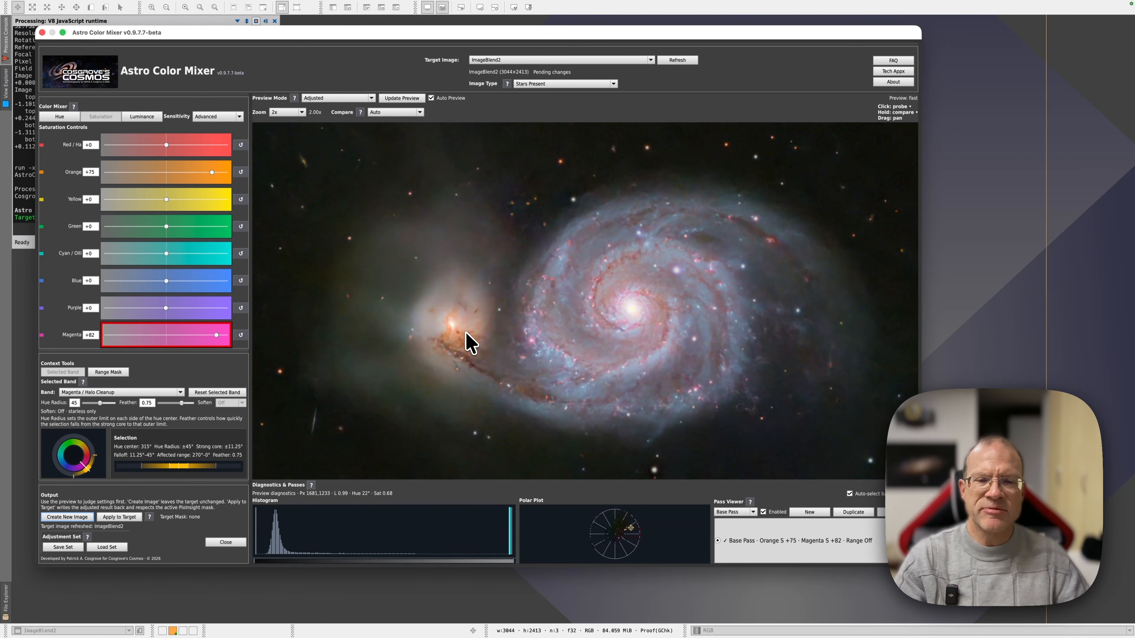
click(534, 236)
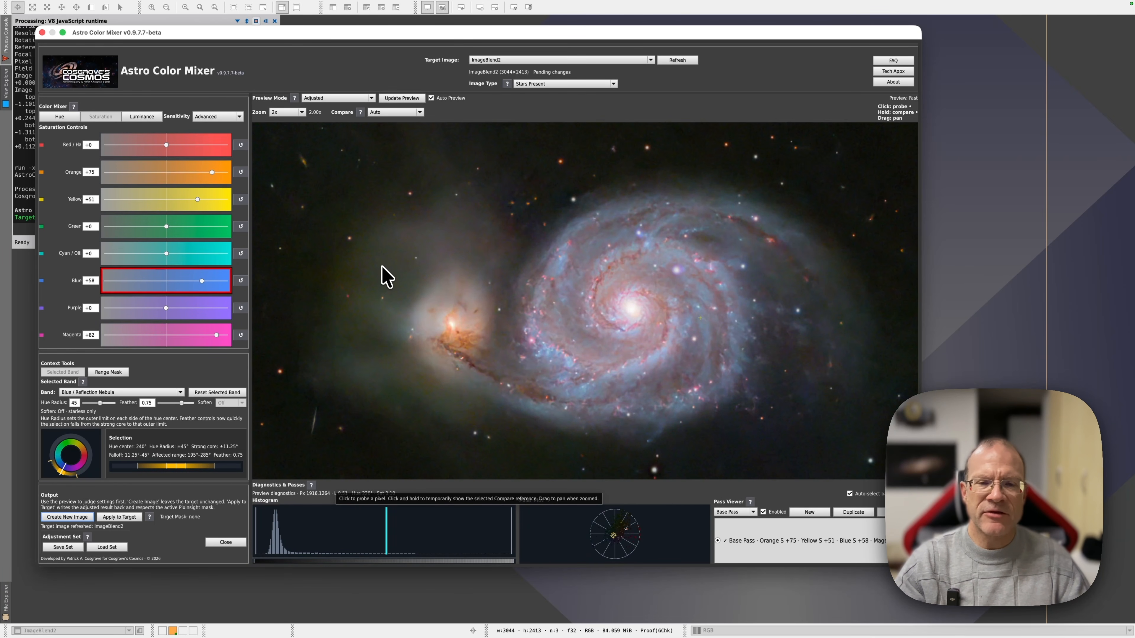
In the luminance controls, adjust the Orange luminance to +4.5 while comparing the preview with the reference.
click(140, 117)
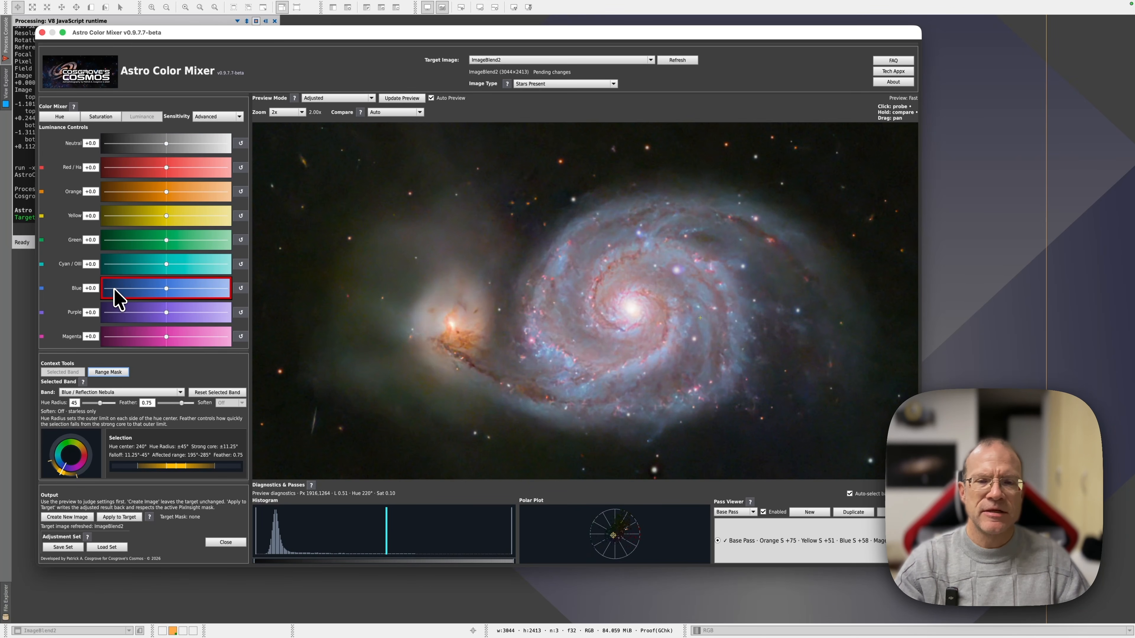
drag(166, 191, 179, 192)
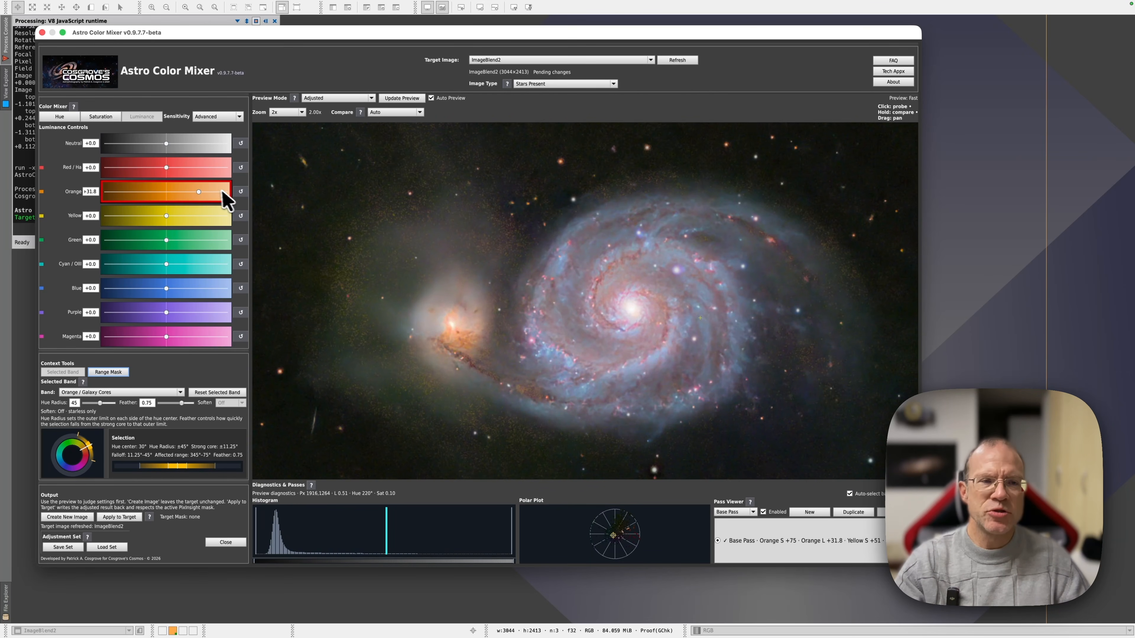
drag(200, 192, 189, 192)
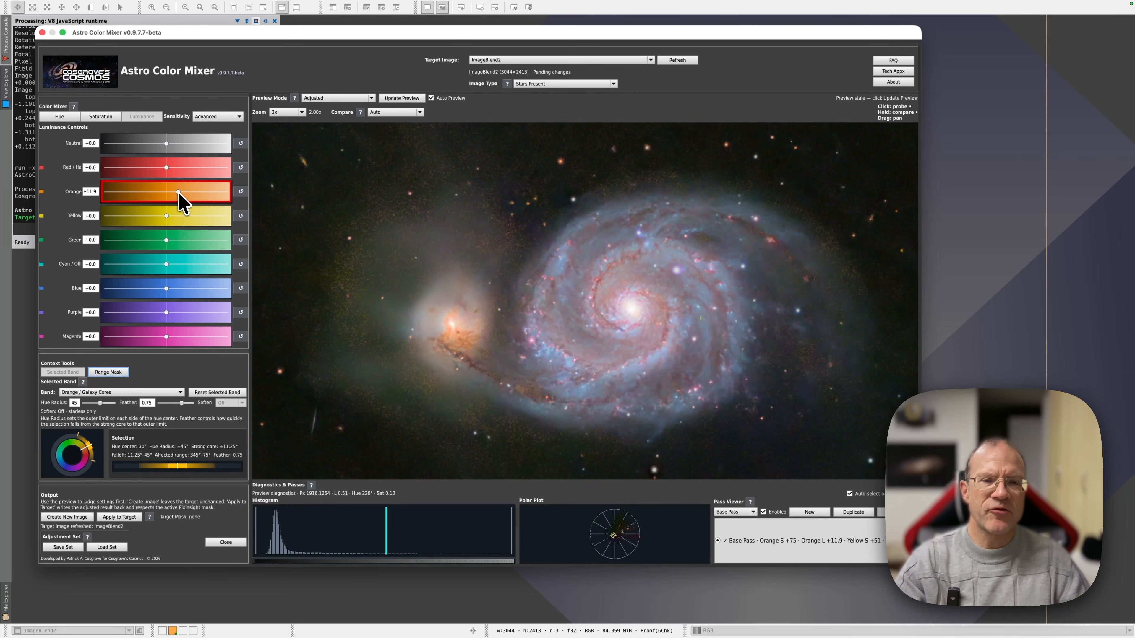
click(382, 270)
drag(178, 192, 171, 192)
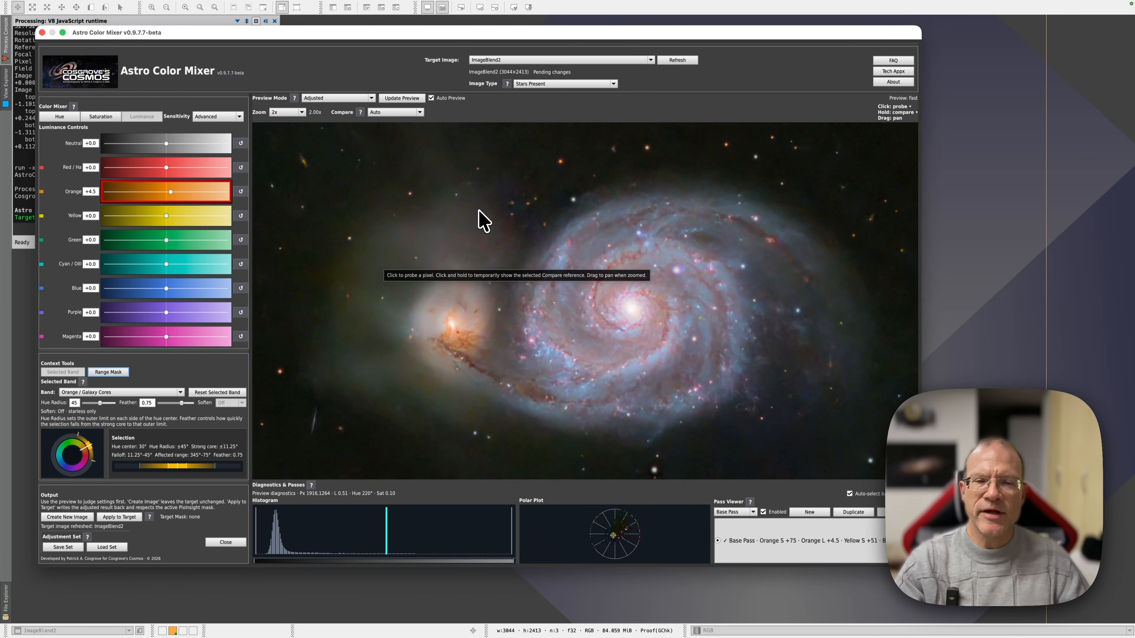
Try a wider hue radius and a lower feather for the Orange / Galaxy Cores band.
click(481, 219)
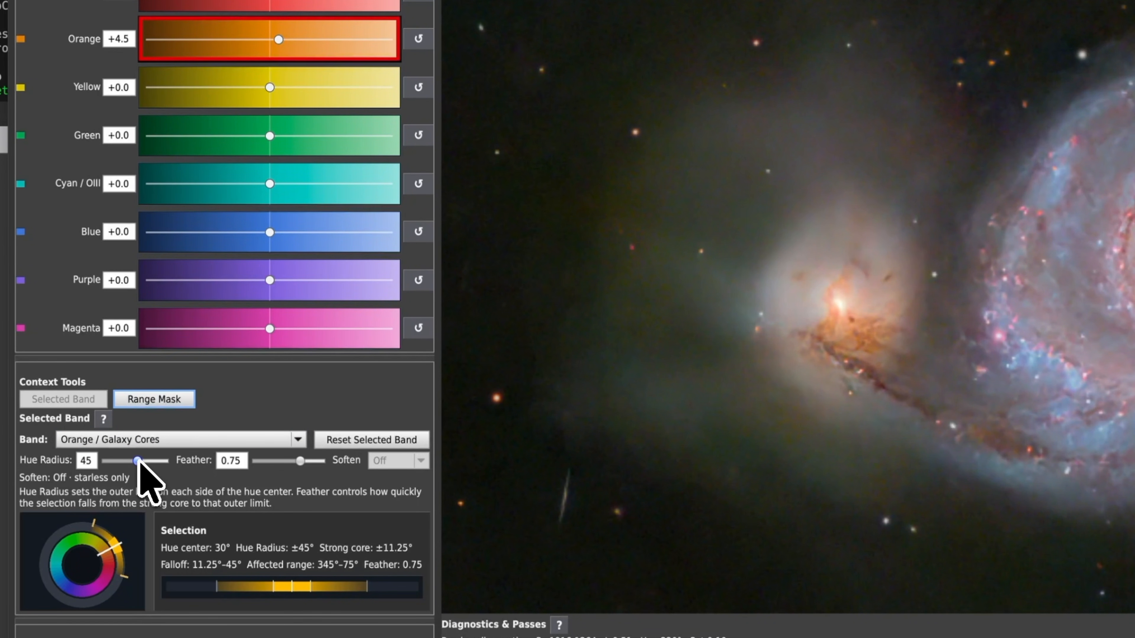
drag(140, 458, 159, 462)
click(301, 460)
drag(303, 462, 277, 462)
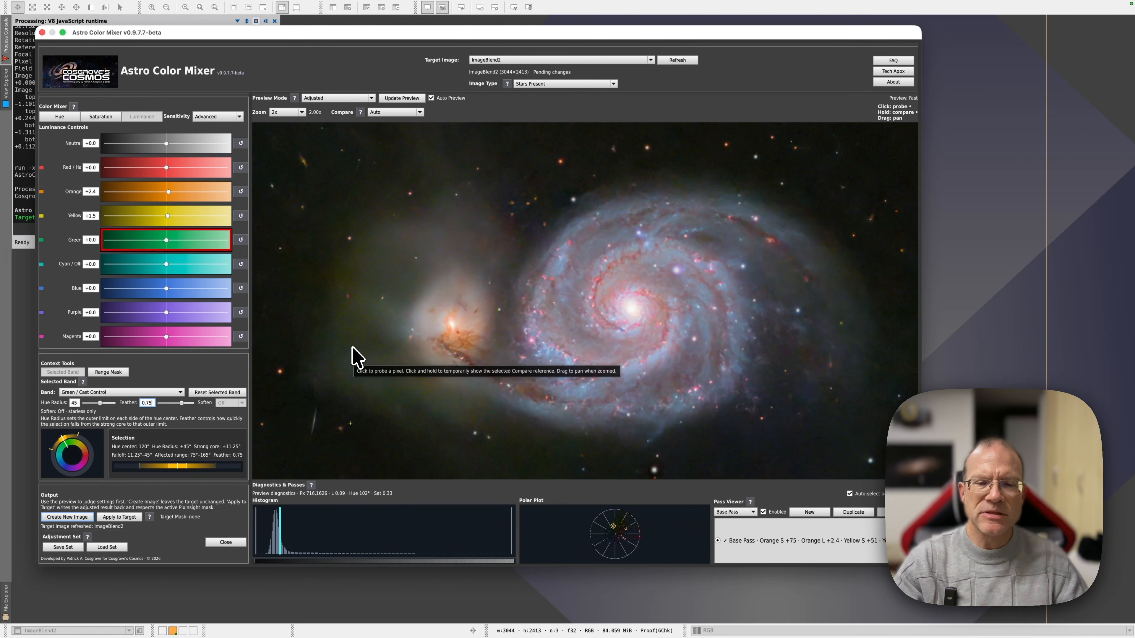
Output the adjusted result as a new image, leaving the target untouched, and close the Astro Color Mixer.
click(80, 516)
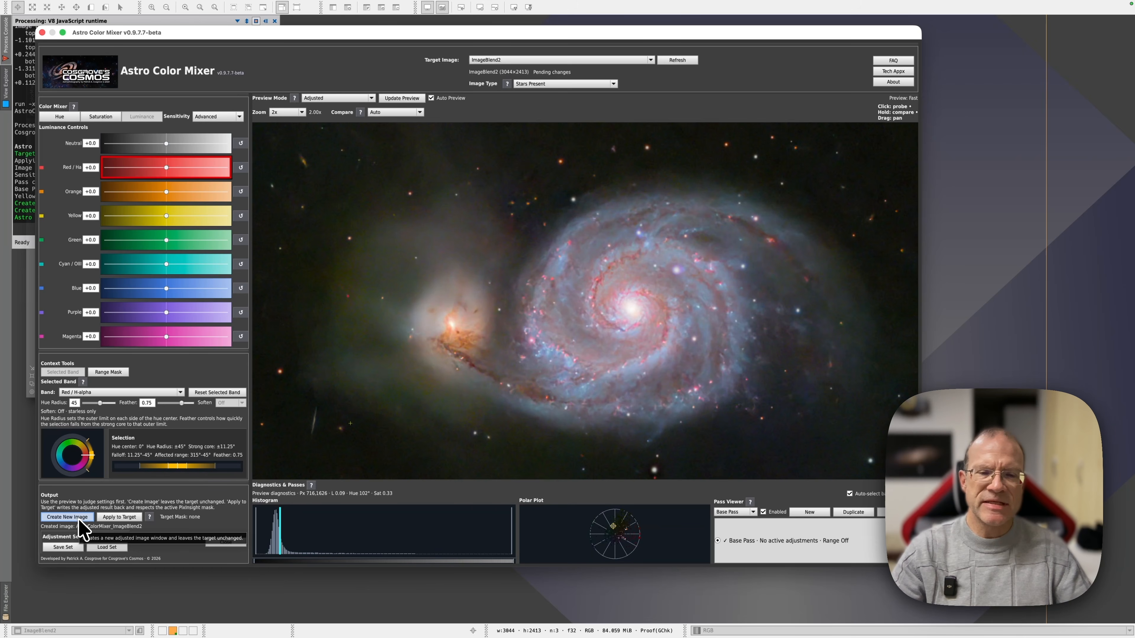
click(128, 515)
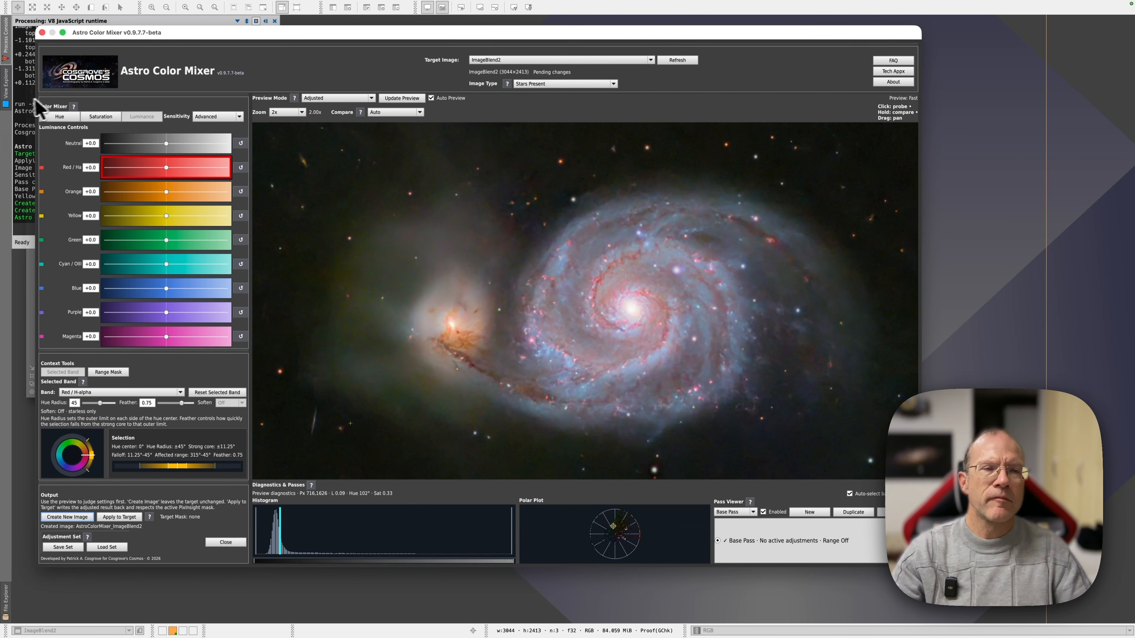
click(43, 33)
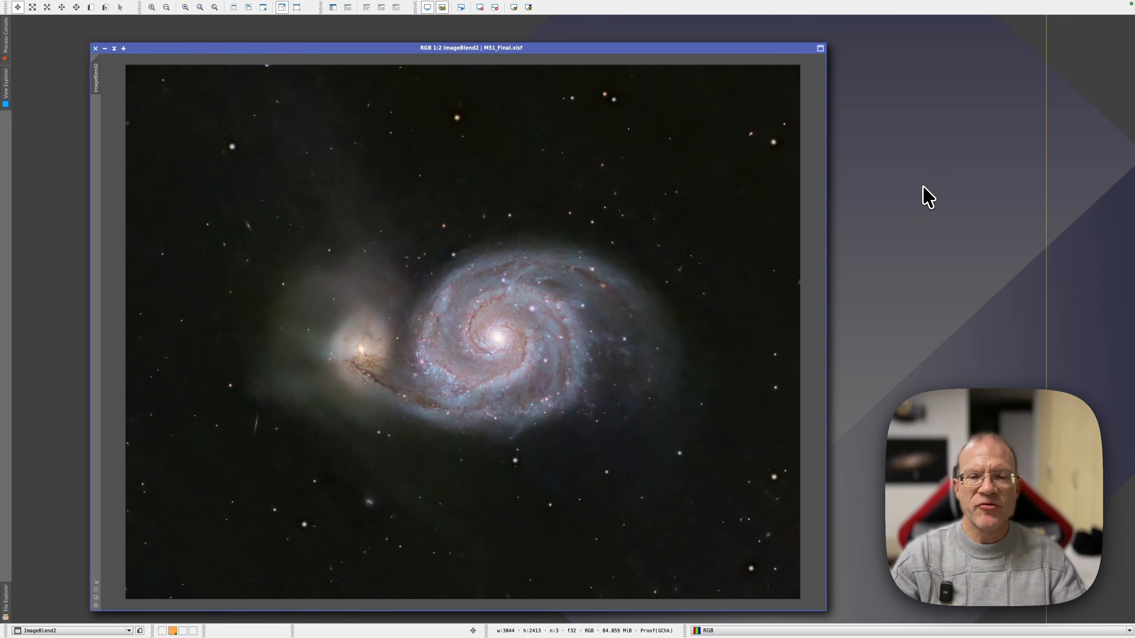
Compare the original ImageBlend2 with the AstroColorMixer_ImageBlend2 result by switching repeatedly between the two image windows.
key(ctrl+Tab)
key(ctrl+Tab)
key(ctrl+Tab)
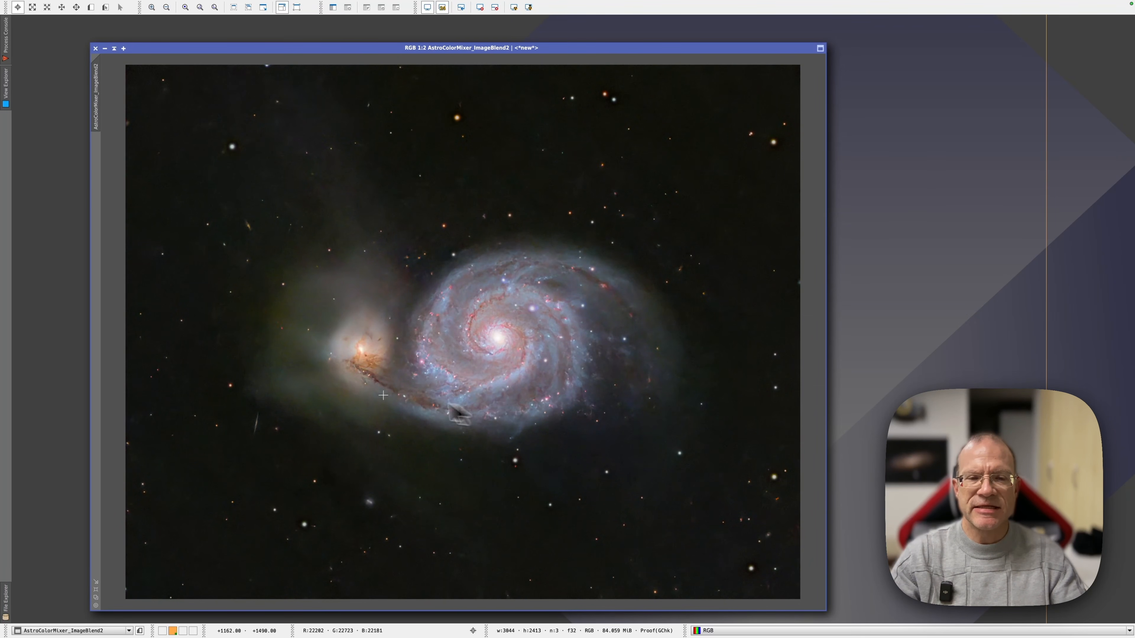
key(ctrl+Tab)
key(ctrl+Tab)
key(ctrl+Tab)
key(ctrl+Tab)
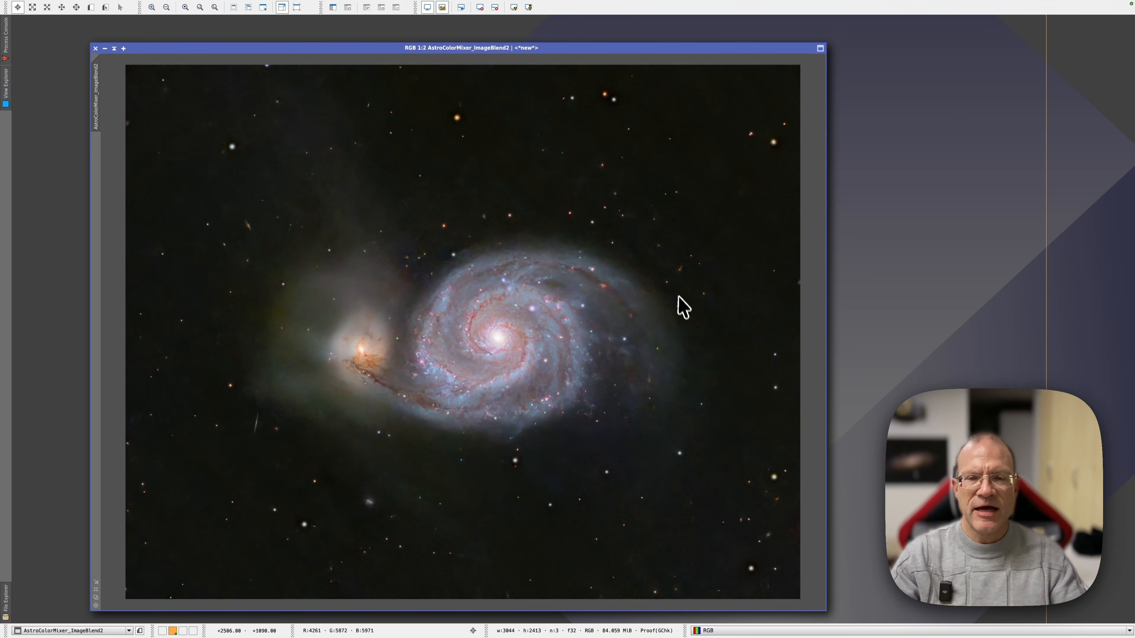
key(ctrl+Tab)
key(ctrl+Tab)
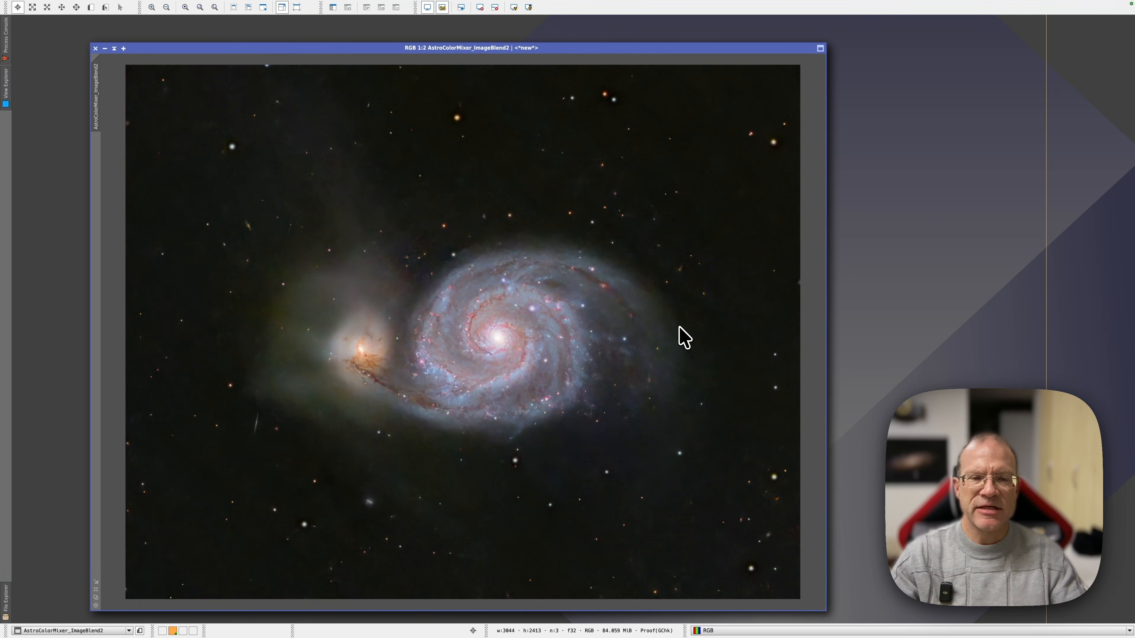